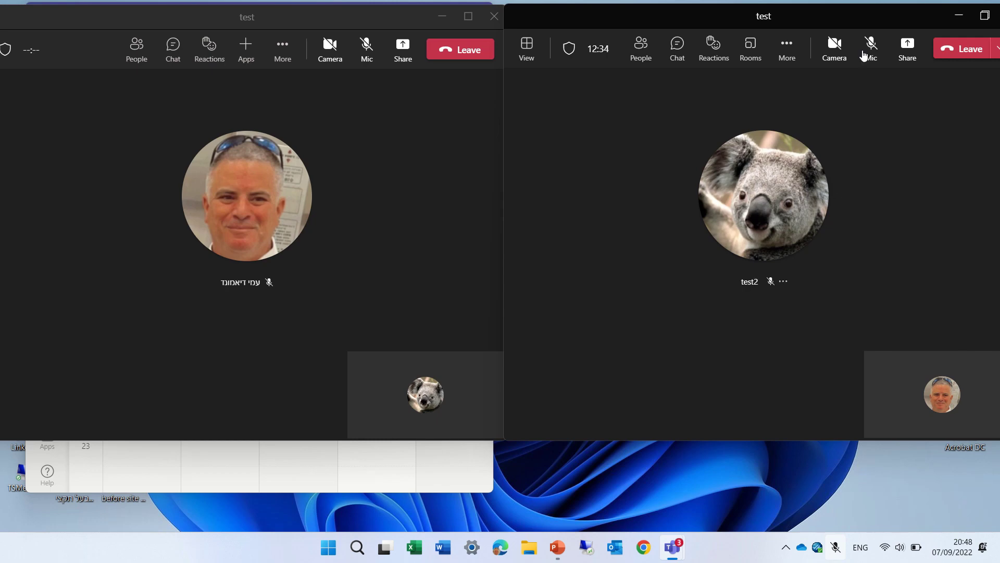
# - Choose the SharePoint_wizard workbook from the expanded Excel Live list to share
pyautogui.click(908, 55)
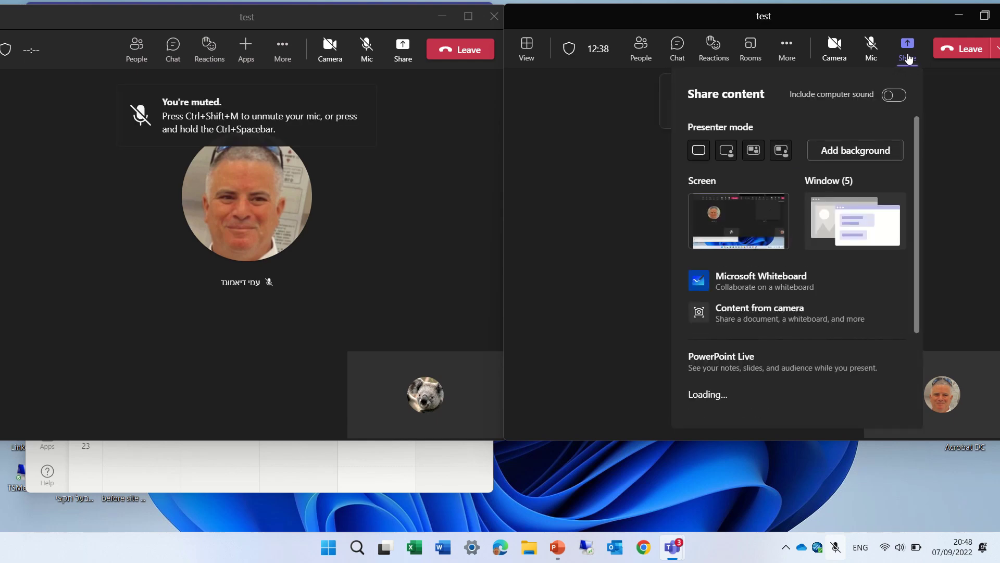
pyautogui.moveTo(918, 173); pyautogui.dragTo(905, 317)
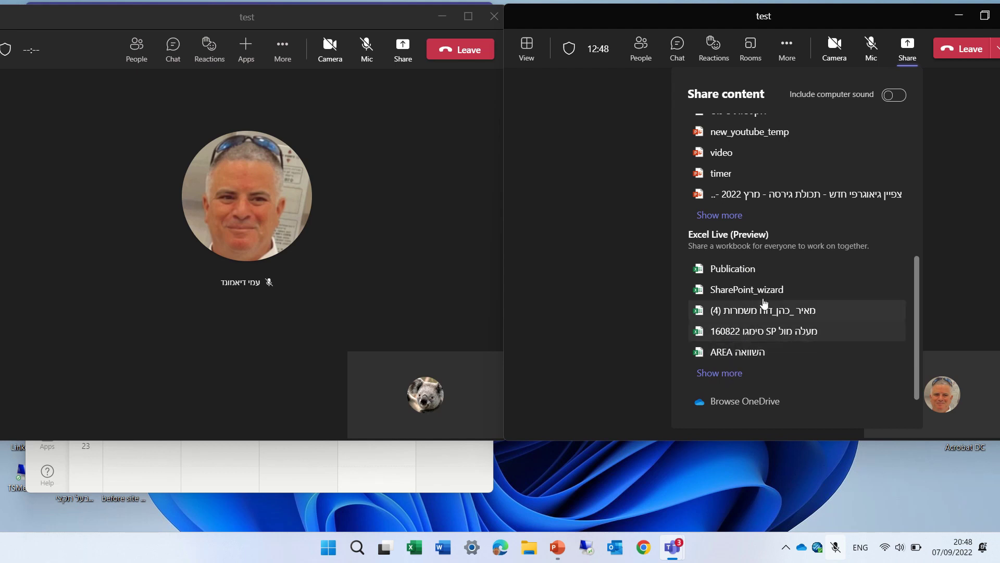
pyautogui.click(727, 373)
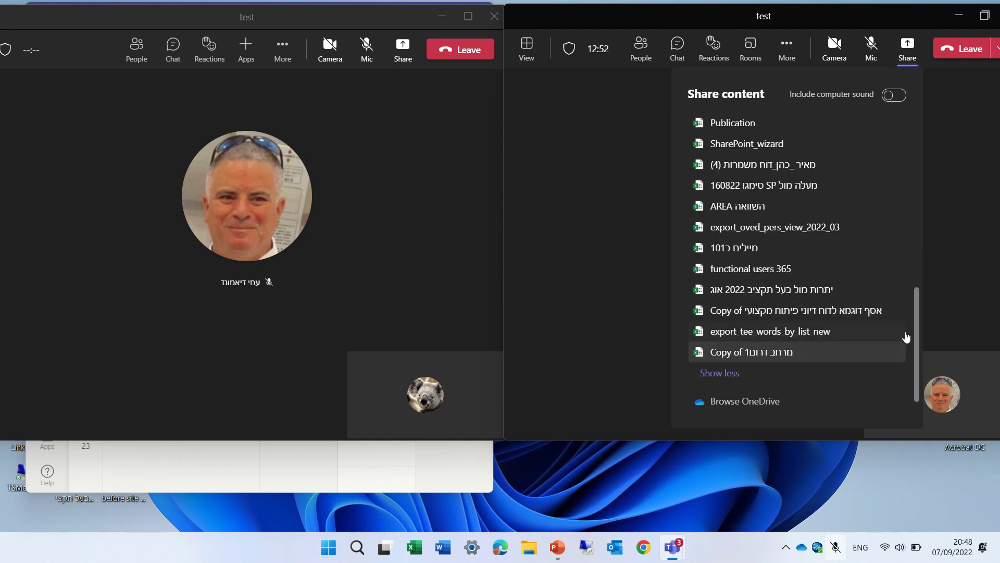
pyautogui.scroll(-1, 914, 355)
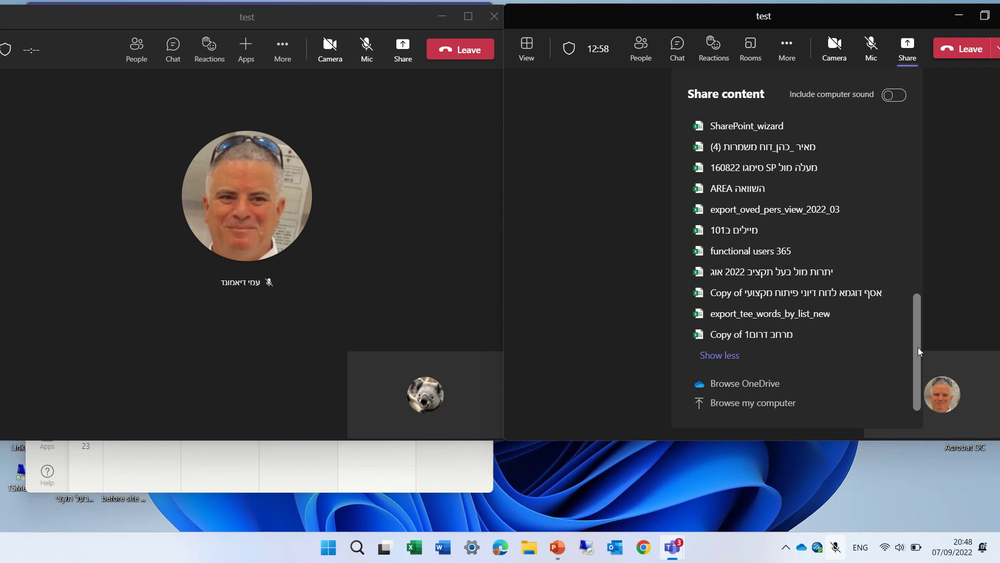
pyautogui.moveTo(918, 347); pyautogui.dragTo(919, 245)
pyautogui.scroll(-4, 915, 264)
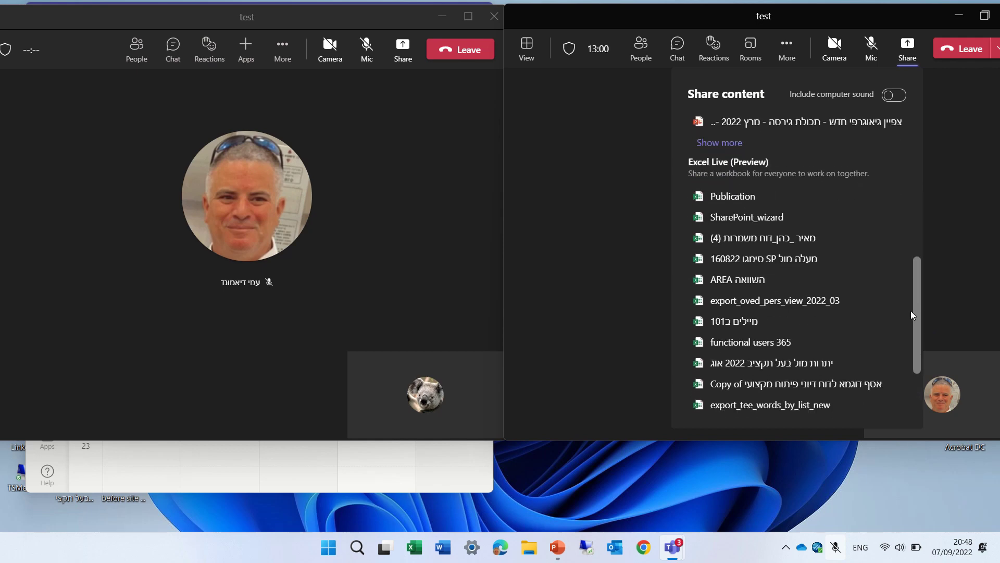
pyautogui.click(749, 224)
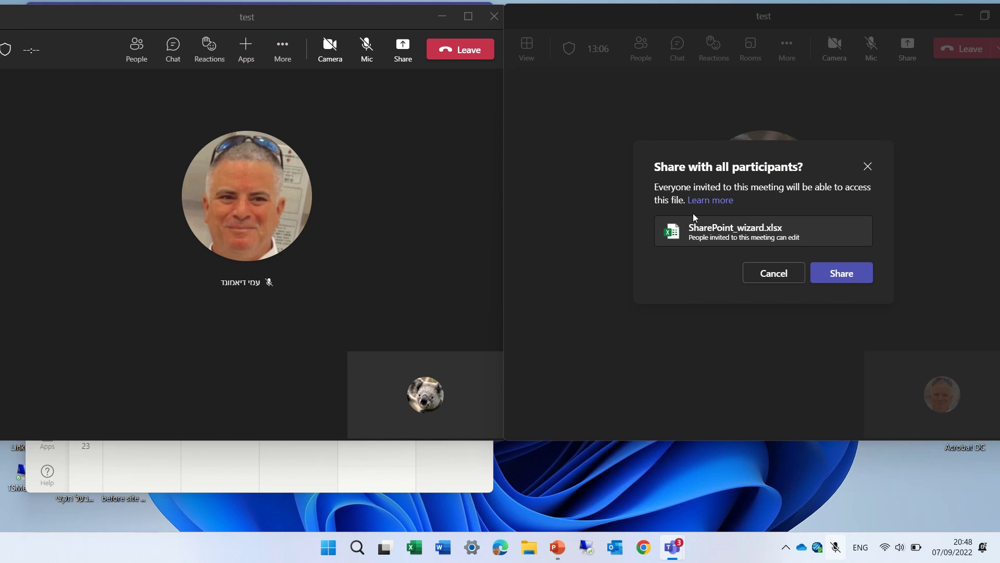
# - Confirm sharing SharePoint_wizard.xlsx with all participants via Excel Live
pyautogui.click(864, 277)
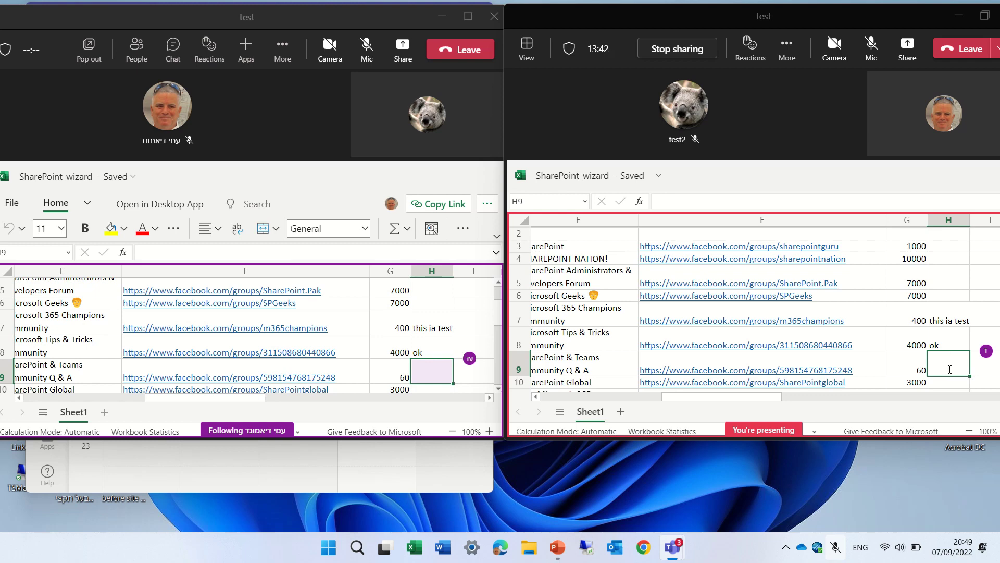
# - Enter ami in H9 from one window and 10000 in H11 from the other
pyautogui.write('ami')
pyautogui.press('Return')
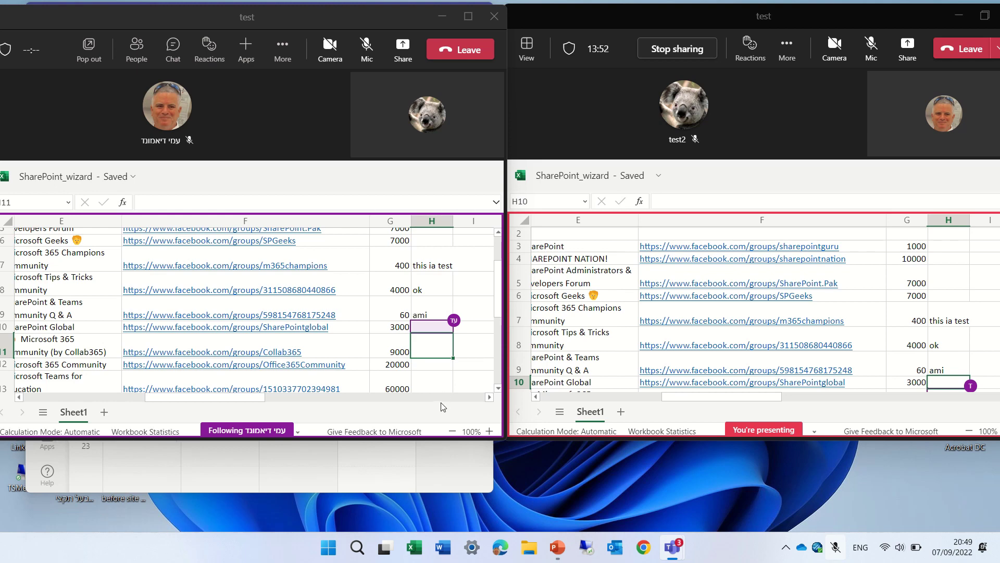
pyautogui.click(433, 327)
pyautogui.click(429, 351)
pyautogui.write('10000')
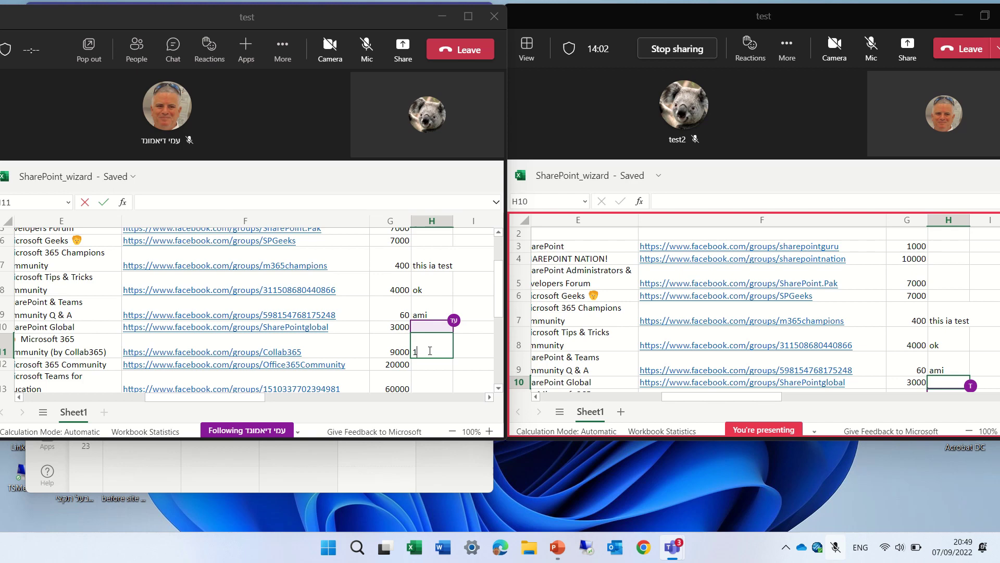
pyautogui.press('Return')
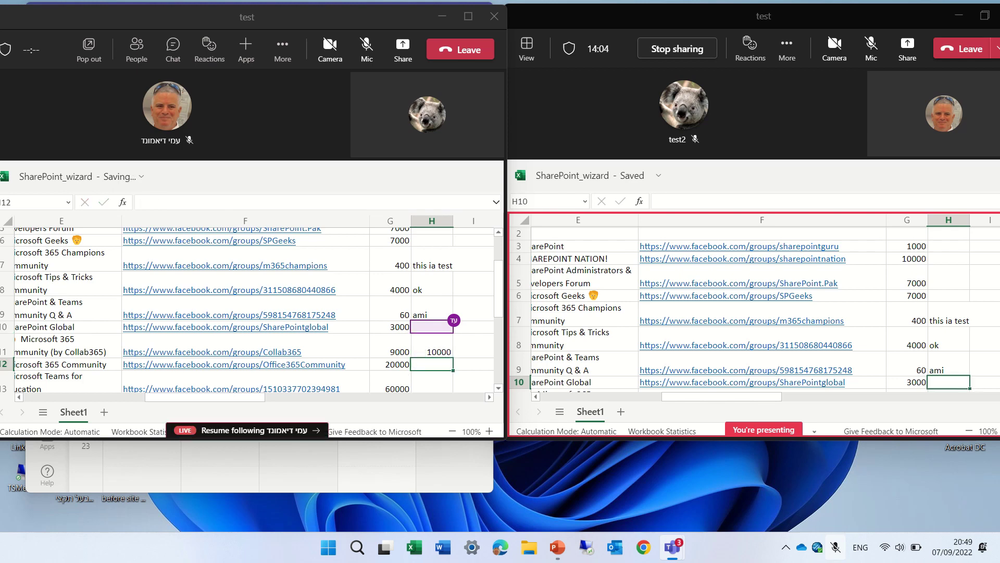
# - Move the selection around column H to confirm 10000 synced into H11
pyautogui.click(947, 350)
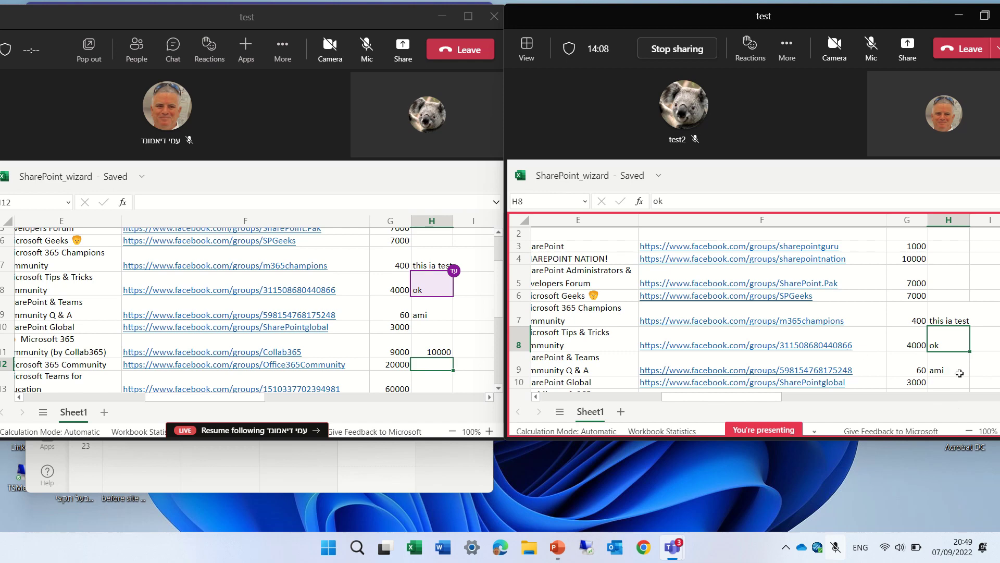
pyautogui.press('Down')
pyautogui.press('Down')
pyautogui.press('Down')
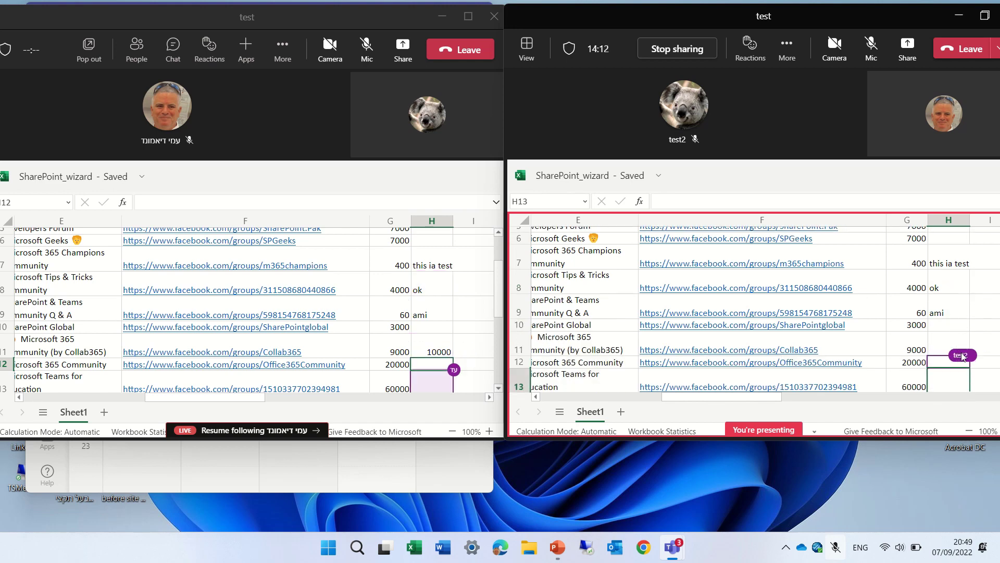
pyautogui.press('Up')
pyautogui.click(961, 352)
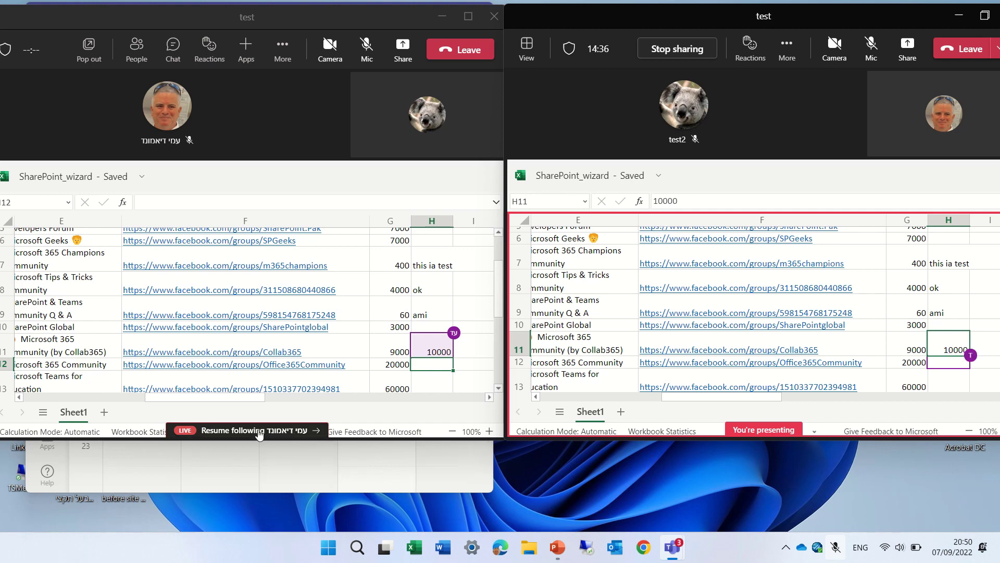
# - Resume following the presenter and clear cells H11 (10000) and H9 (ami)
pyautogui.click(319, 437)
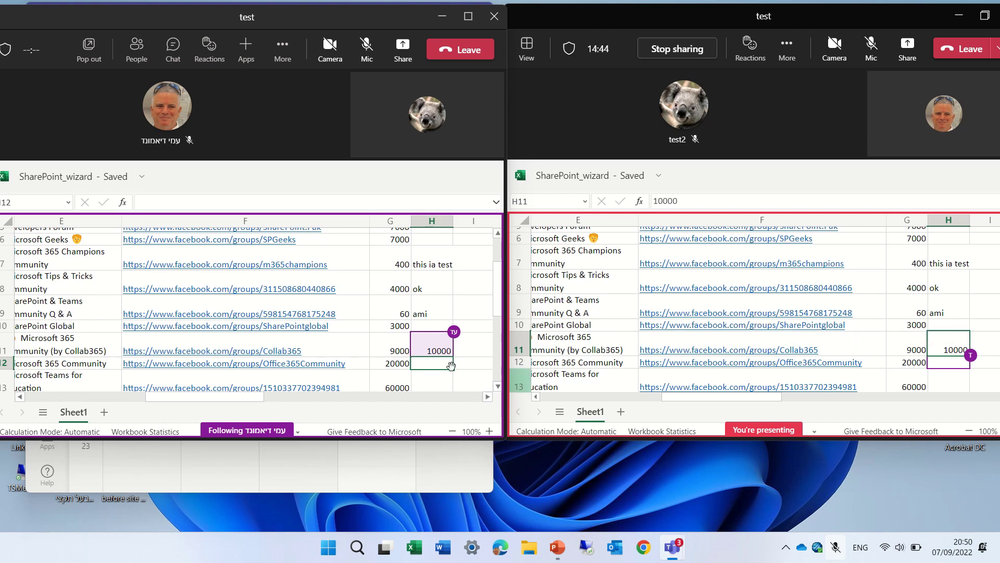
pyautogui.click(438, 345)
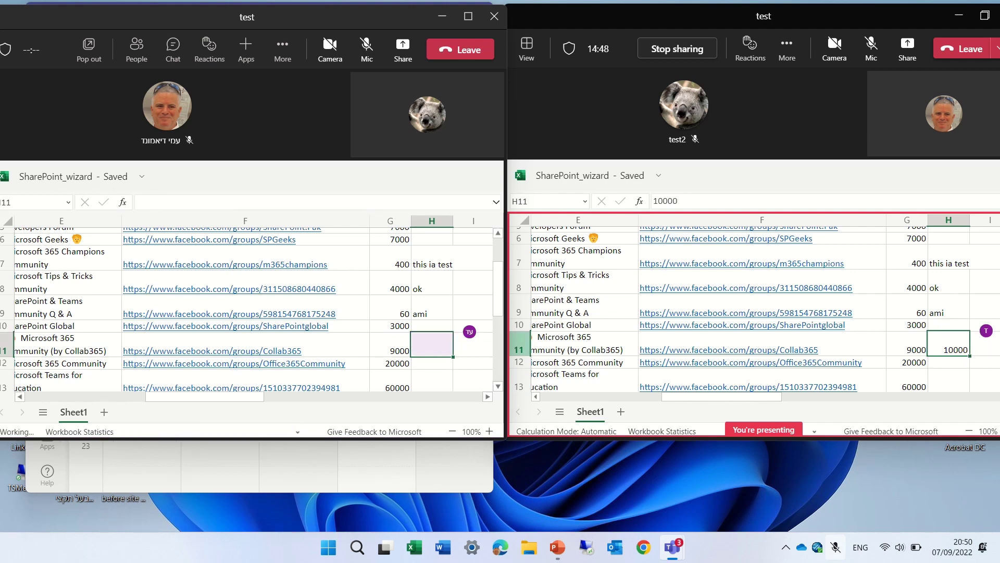
pyautogui.click(975, 306)
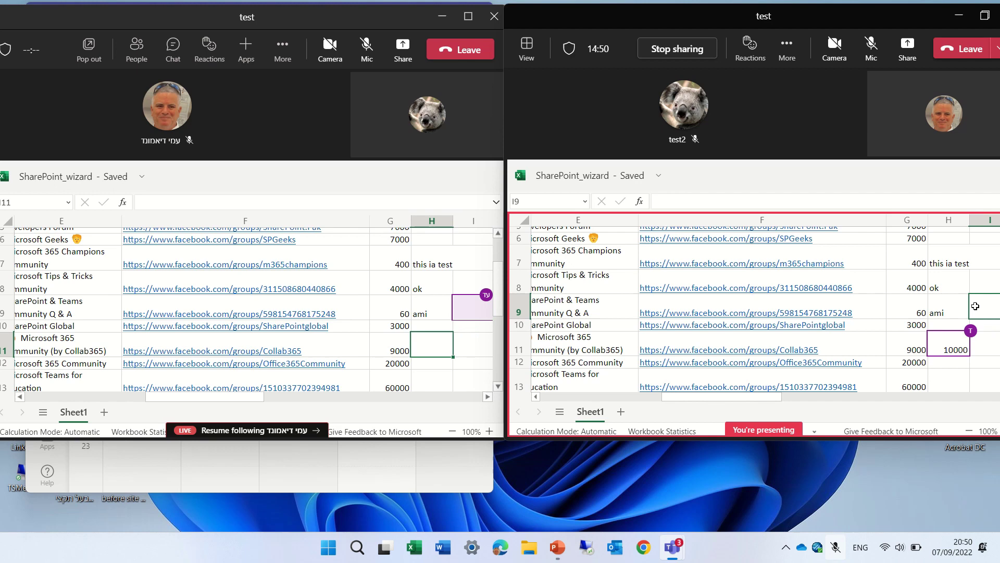
pyautogui.click(944, 314)
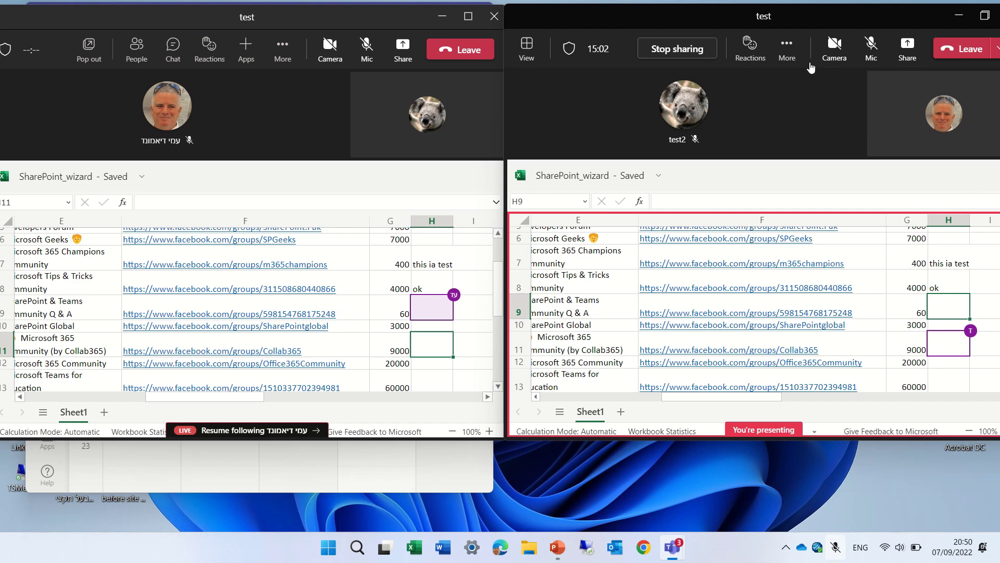
# - Choose Browse my computer under Excel Live in the Share content panel
pyautogui.click(667, 53)
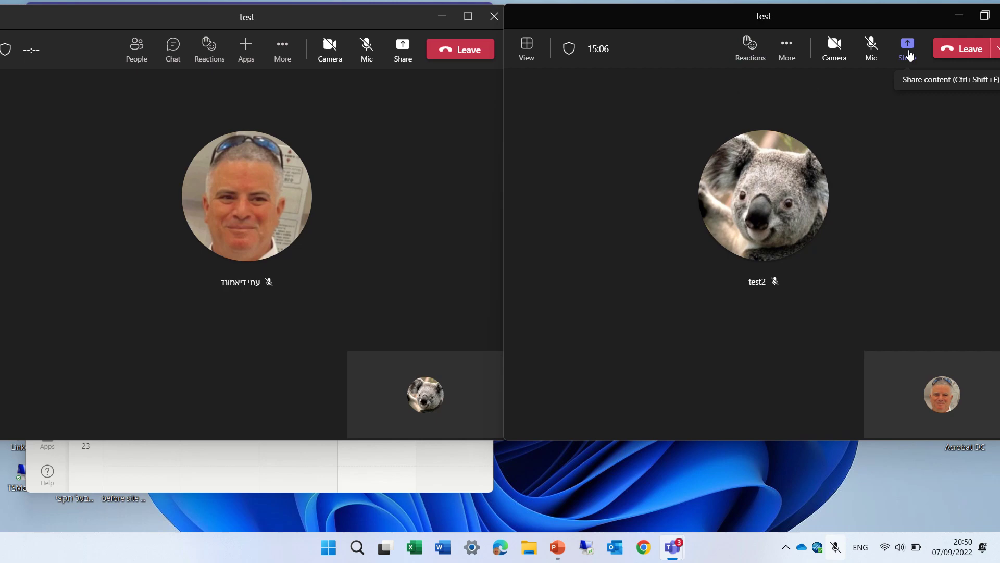
pyautogui.click(908, 52)
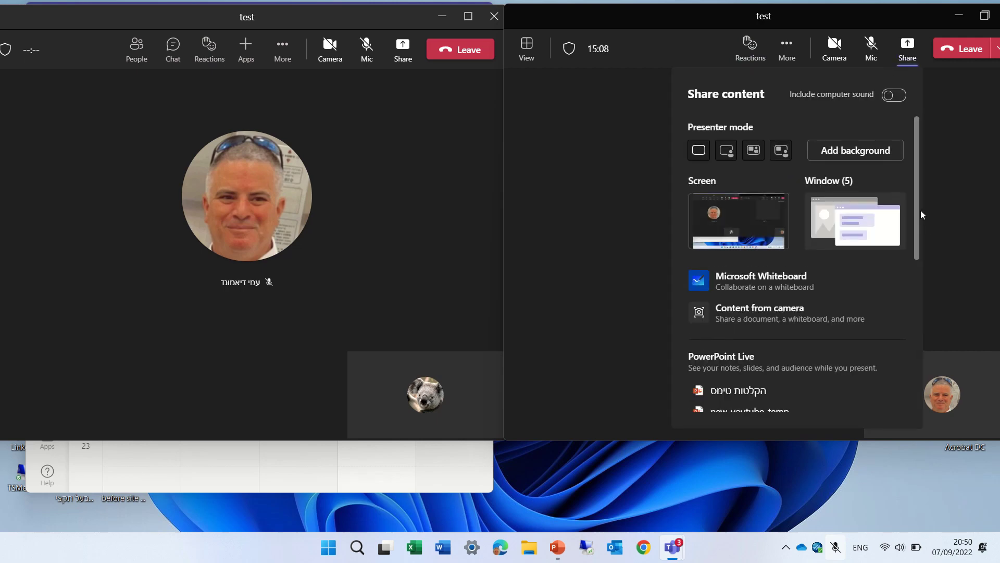
pyautogui.moveTo(917, 152); pyautogui.dragTo(903, 307)
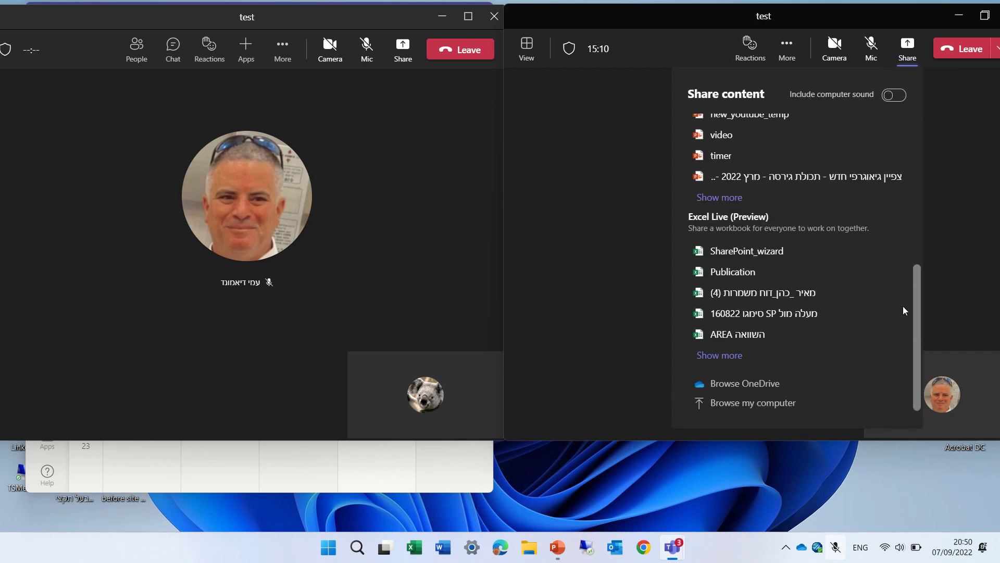
pyautogui.click(772, 405)
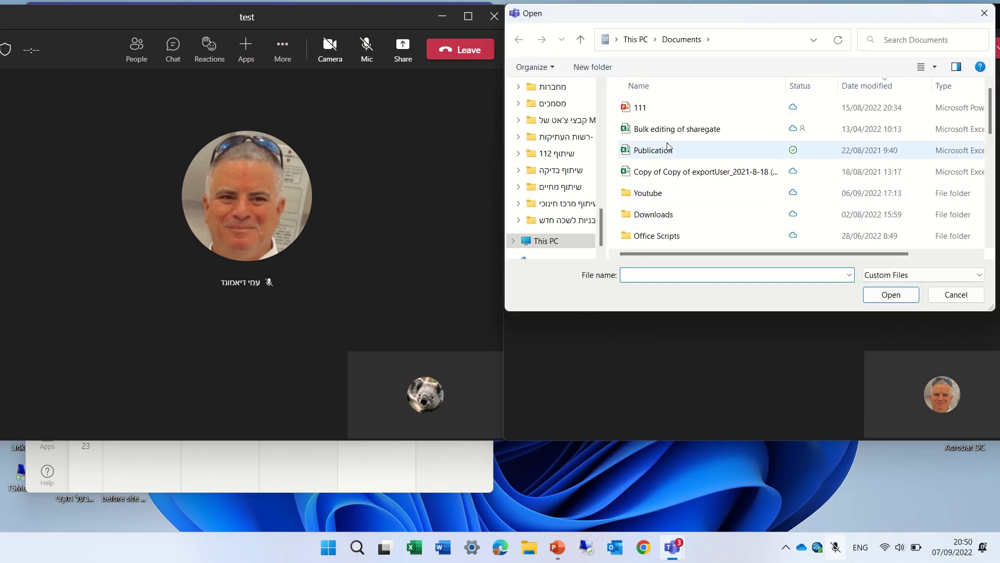
# - Share Bulk editing of sharegate with everyone, replacing the previously shared copy
pyautogui.doubleClick(695, 133)
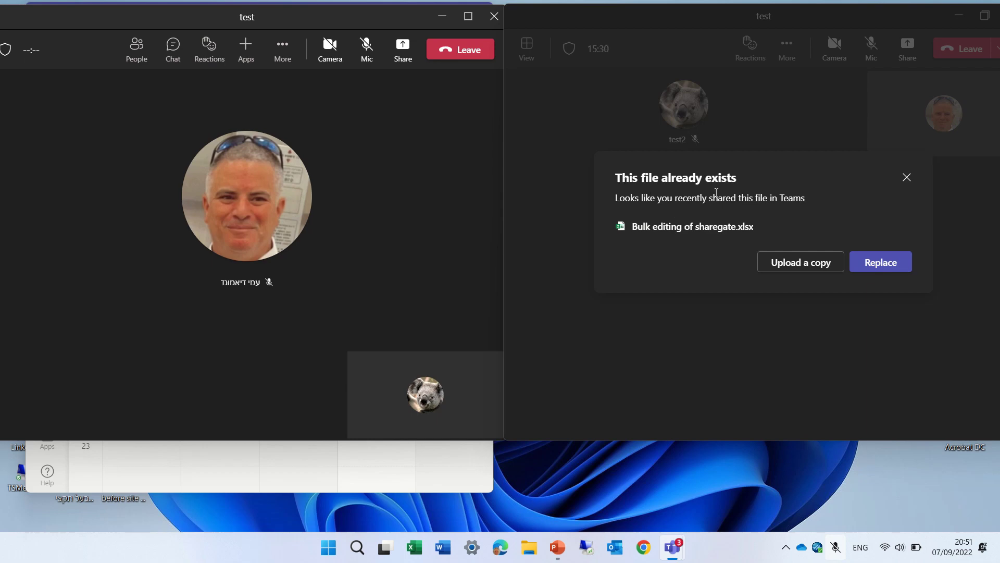
pyautogui.click(889, 264)
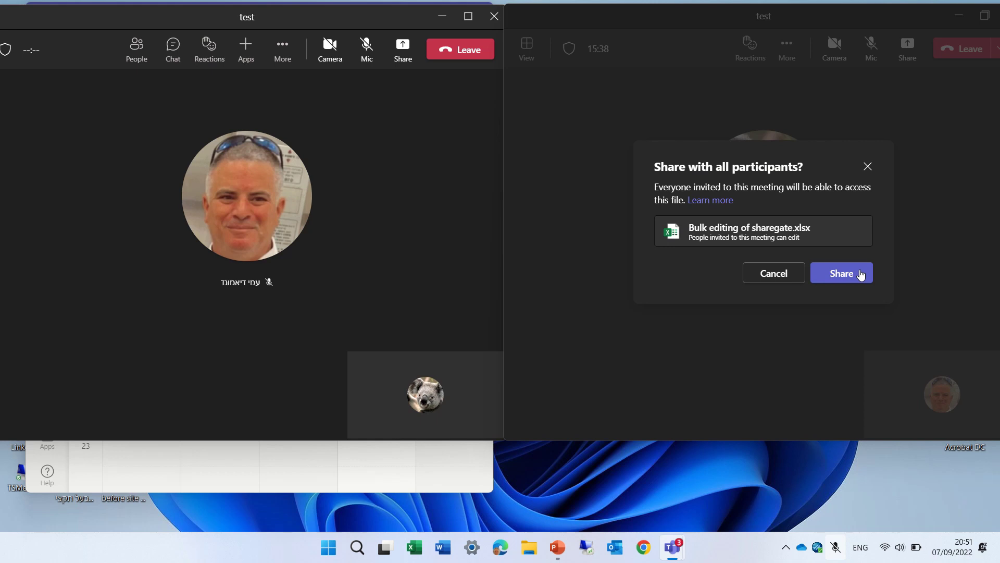
pyautogui.click(860, 274)
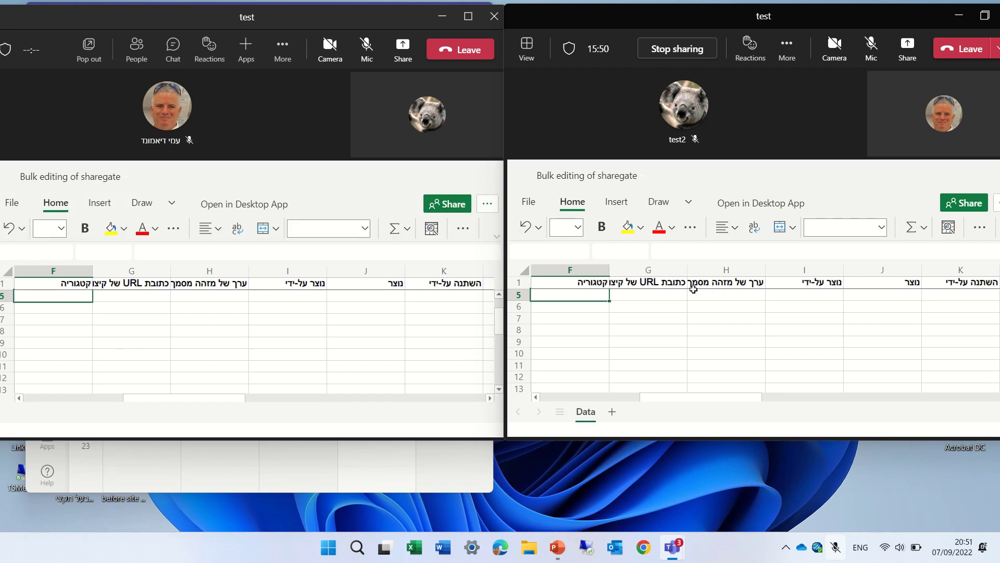
# - Type xxxxxxxxxx in G5 as presenter and yyyyyyyyyyyyyy in H5 as the second participant
pyautogui.click(672, 296)
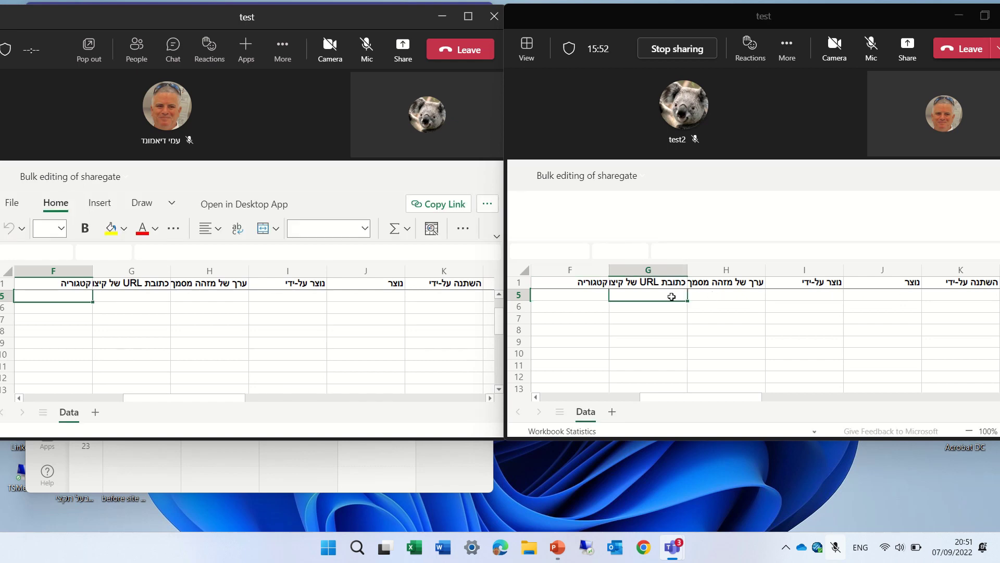
pyautogui.write('xxxxxxxxxx')
pyautogui.press('Return')
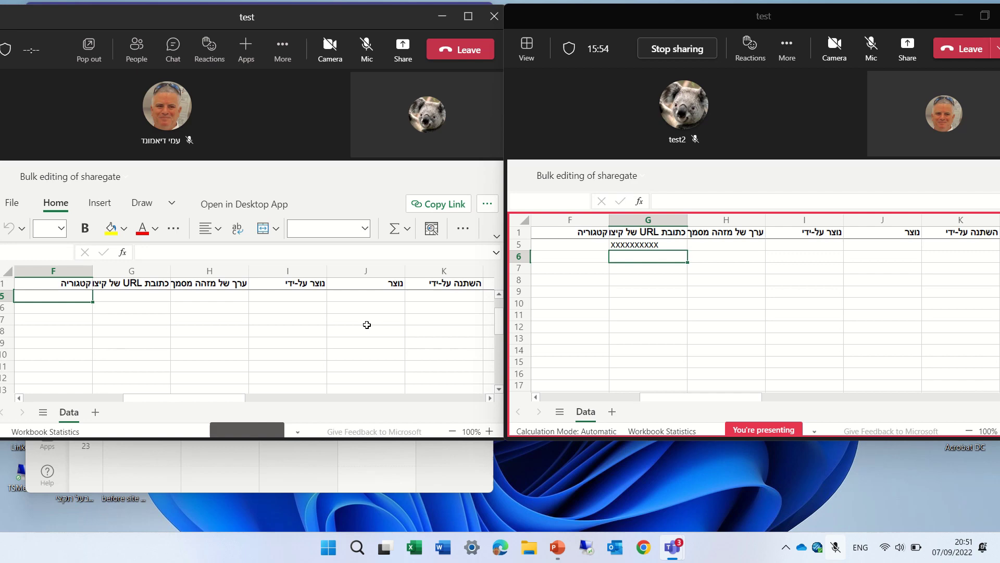
pyautogui.click(202, 297)
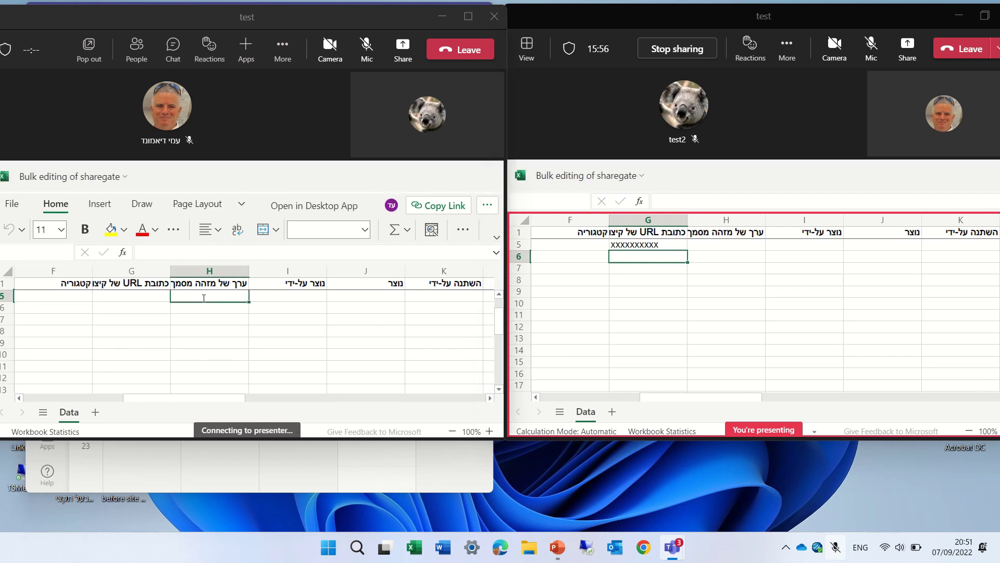
pyautogui.write('yyyyyyyyyyyyyy')
pyautogui.press('Return')
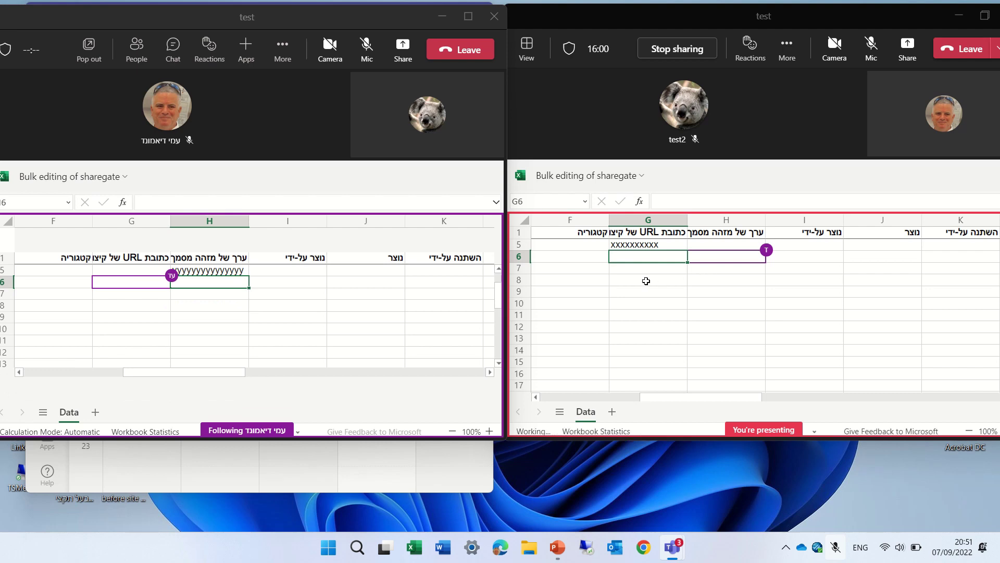
# - Move the presenter's selection through cells G11, G7, G8 and F6
pyautogui.click(655, 310)
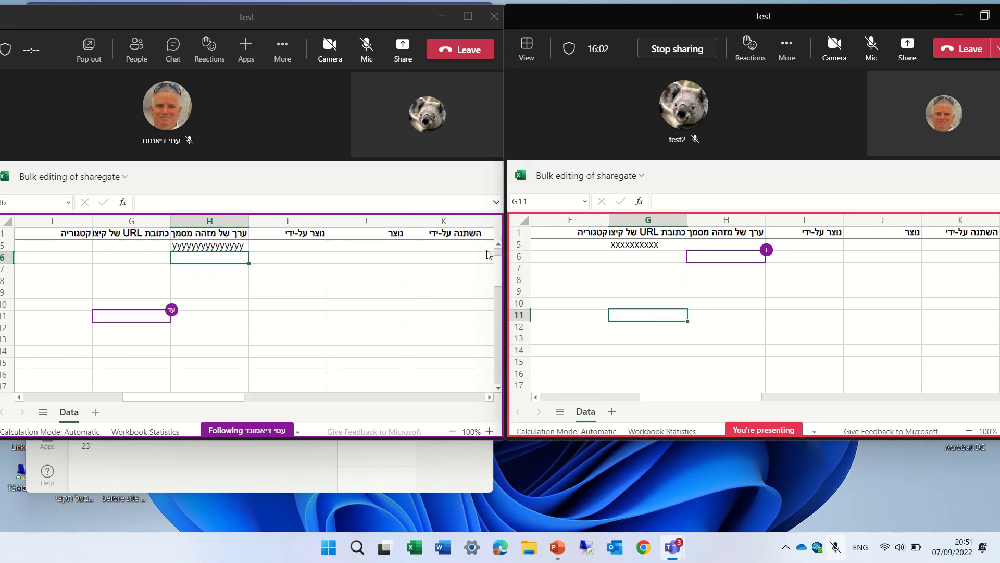
pyautogui.click(652, 271)
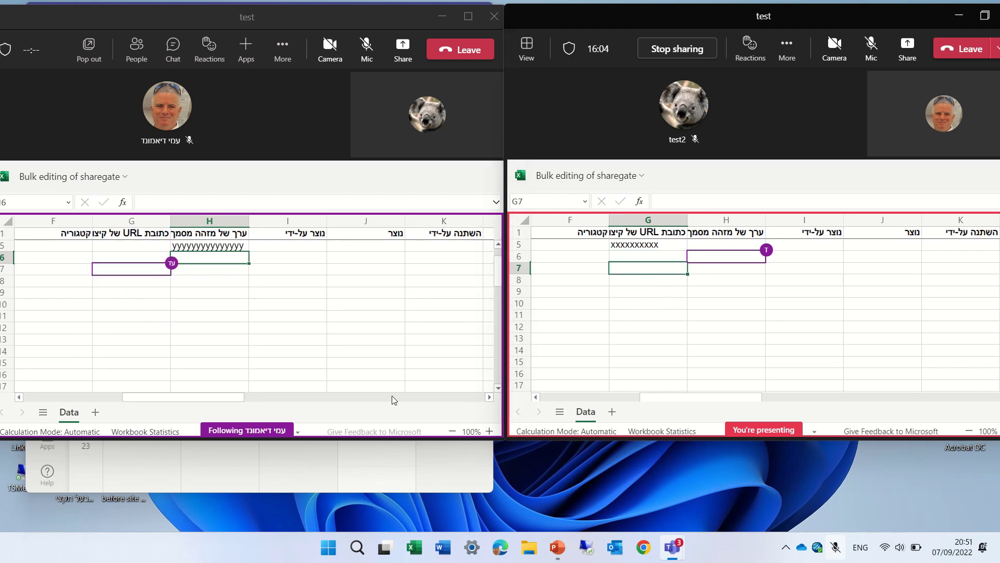
pyautogui.click(632, 276)
pyautogui.click(605, 260)
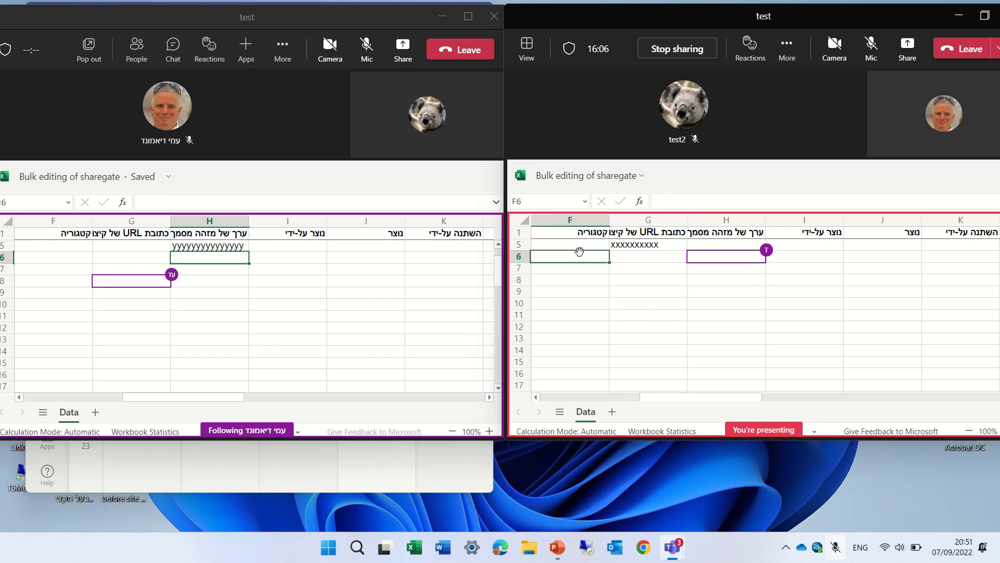
# - Select J7 and G10 in the two windows and check each participant's collaborator badge
pyautogui.click(343, 269)
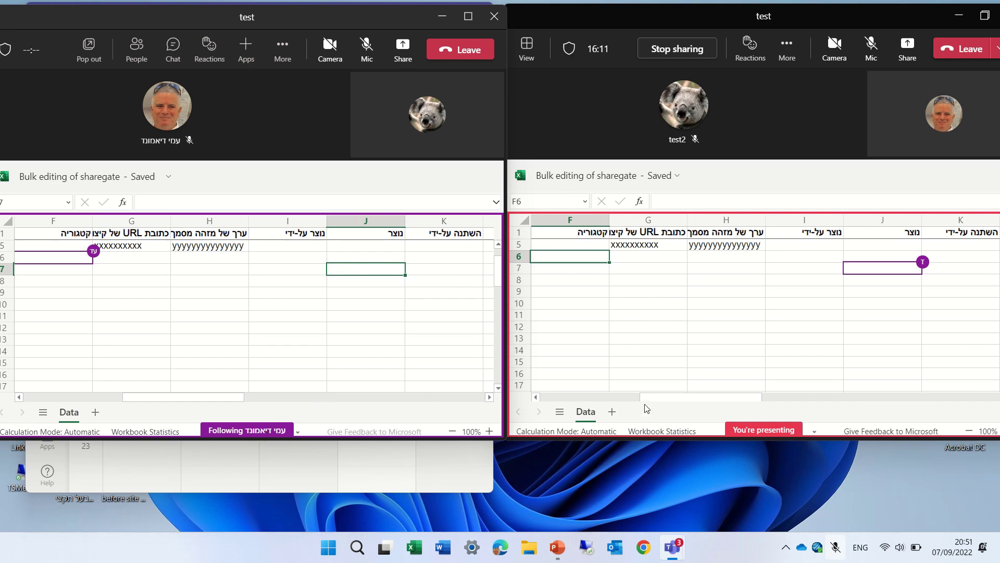
pyautogui.click(685, 301)
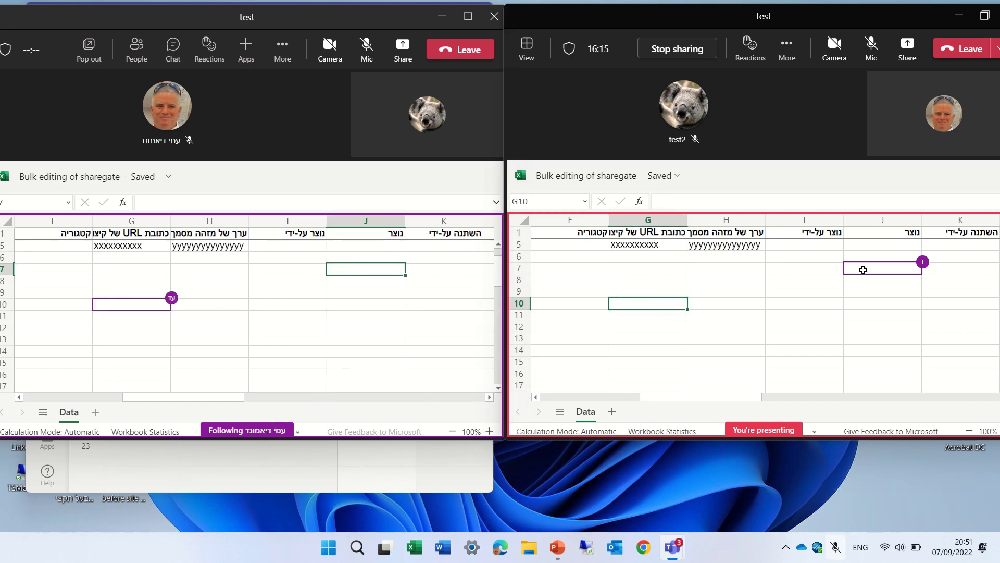
pyautogui.moveTo(920, 270)
pyautogui.moveTo(172, 303)
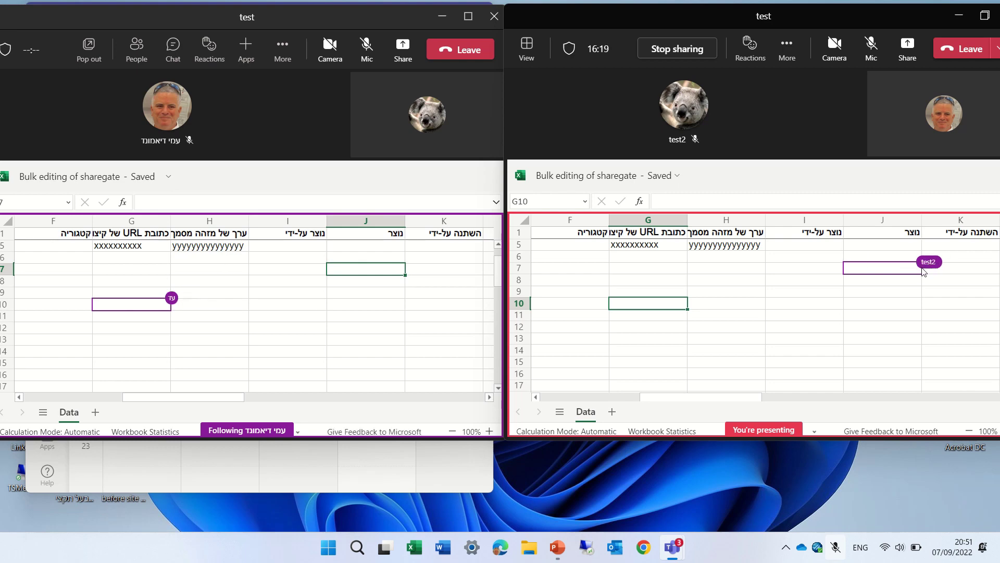